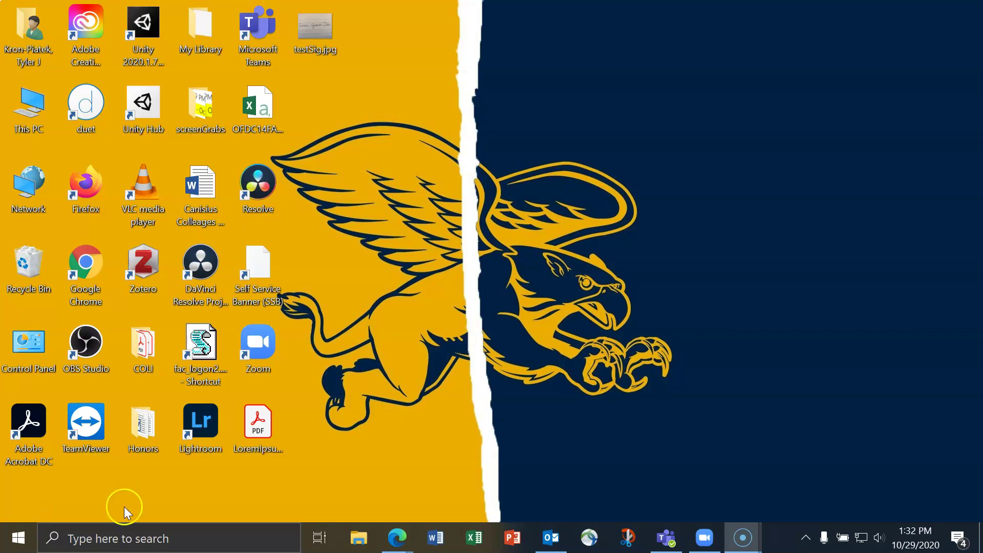
Step: Open LoremIpsum.pdf from the desktop with Open with > Adobe Acrobat DC
{"action": "right_click", "coordinate": [263, 419]}
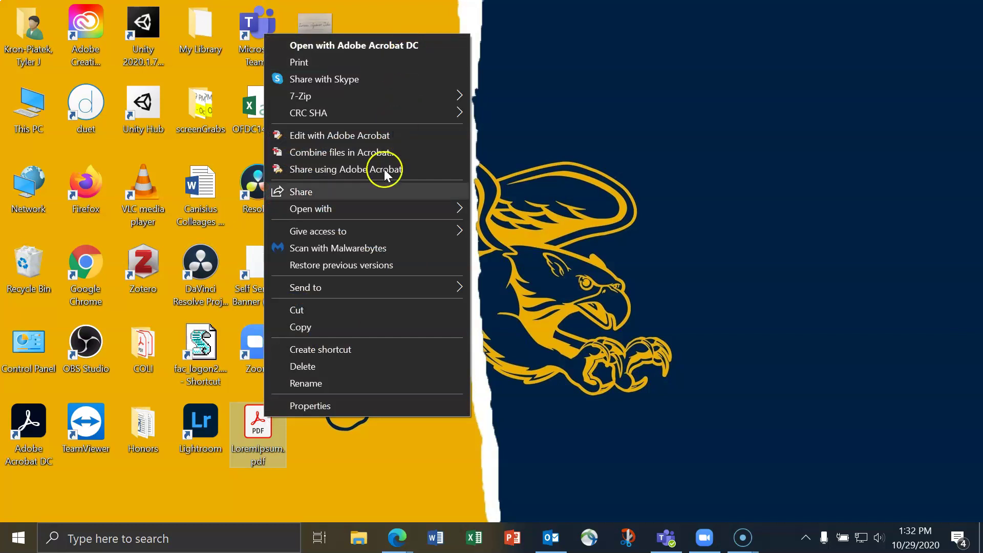
{"action": "mouse_move", "coordinate": [379, 208]}
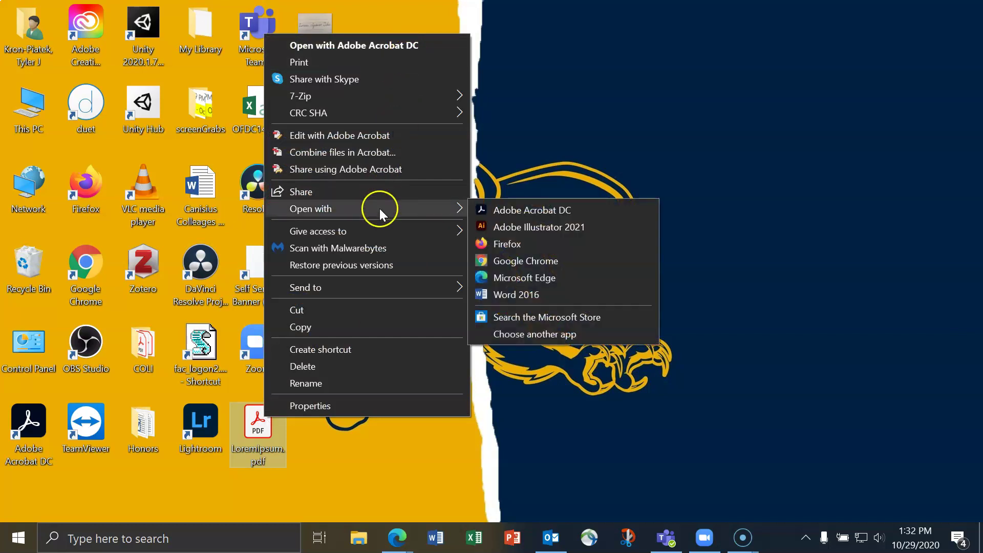
{"action": "left_click", "coordinate": [521, 209]}
Step: Start Fill & Sign, add a test 'Lorem Dolor' text below the last paragraph, shrink it, then delete it
{"action": "scroll", "coordinate": [402, 236], "scroll_direction": "down", "scroll_amount": 5}
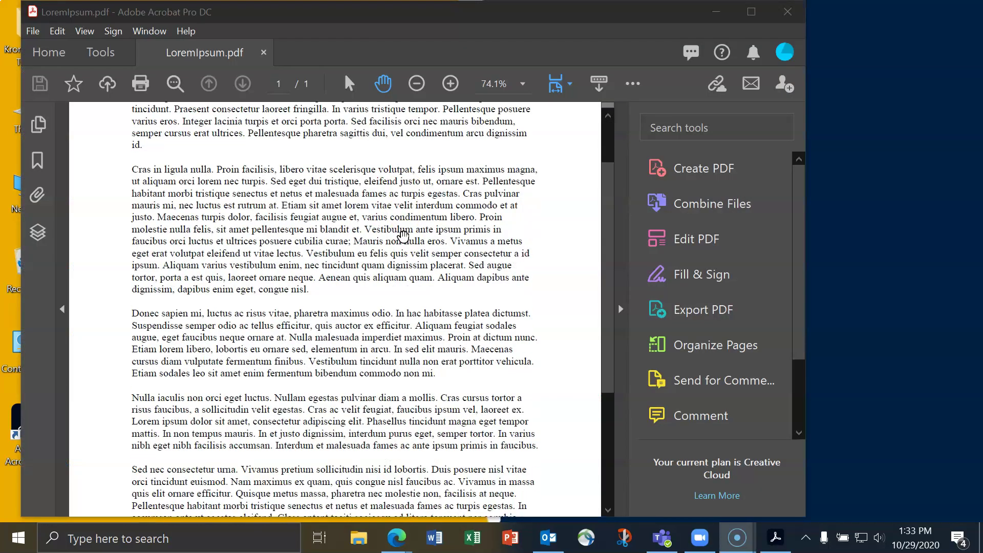
{"action": "scroll", "coordinate": [403, 236], "scroll_direction": "down", "scroll_amount": 3}
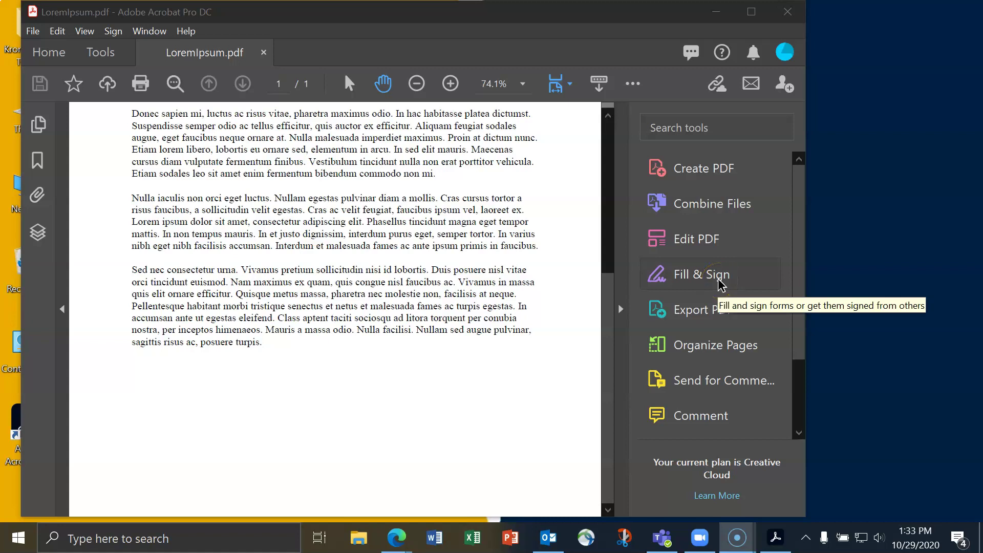
{"action": "left_click", "coordinate": [721, 285]}
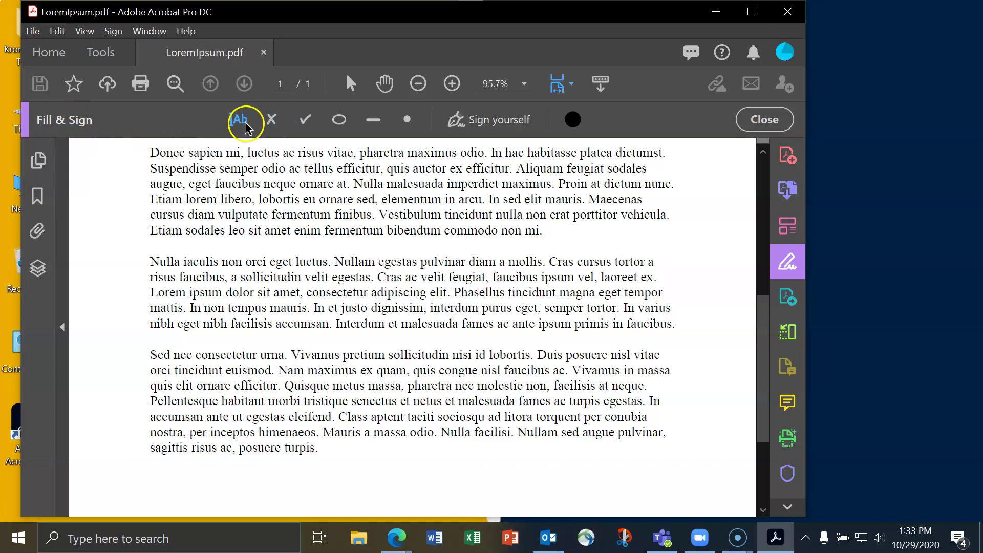
{"action": "scroll", "coordinate": [251, 162], "scroll_direction": "down", "scroll_amount": 1}
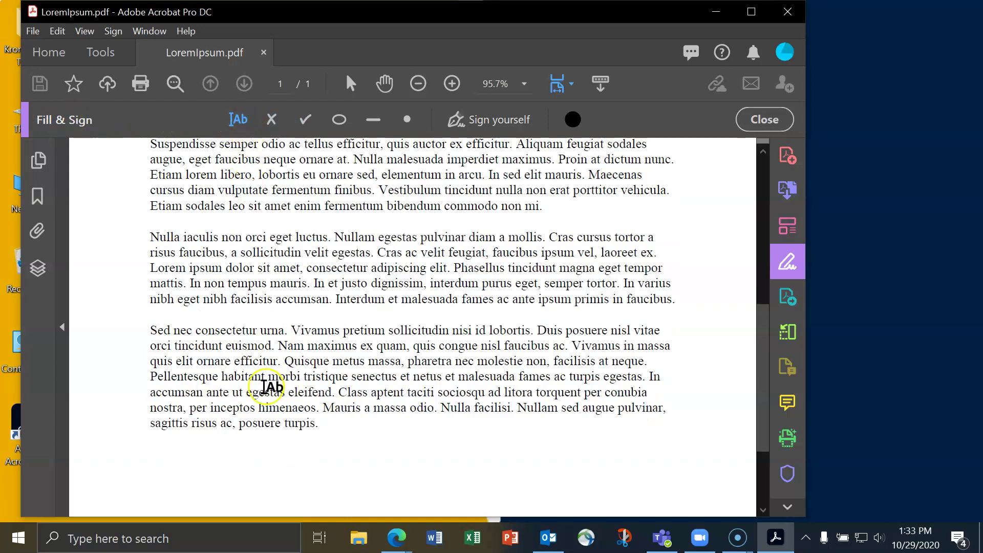
{"action": "scroll", "coordinate": [182, 394], "scroll_direction": "down", "scroll_amount": 2}
{"action": "left_click", "coordinate": [179, 405]}
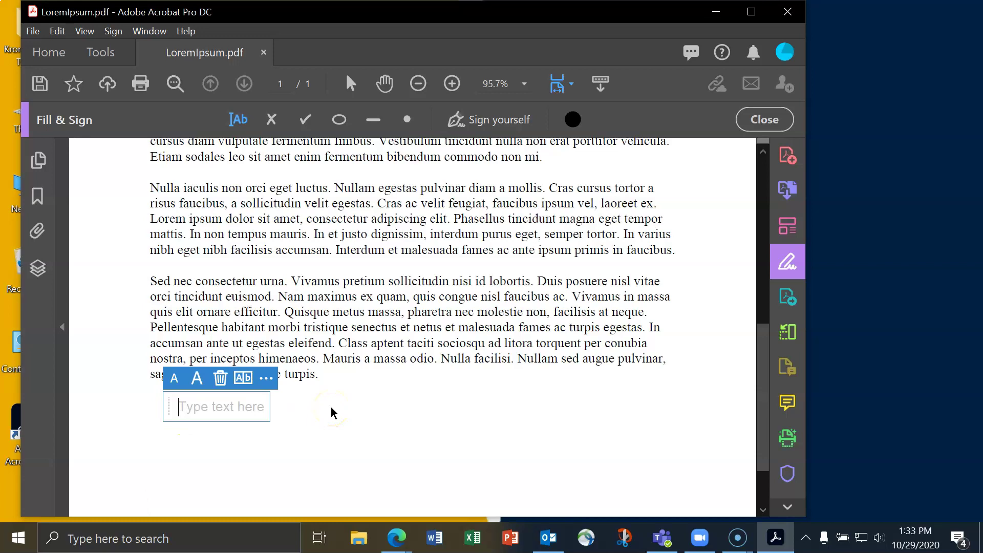
{"action": "type", "text": "Lorem"}
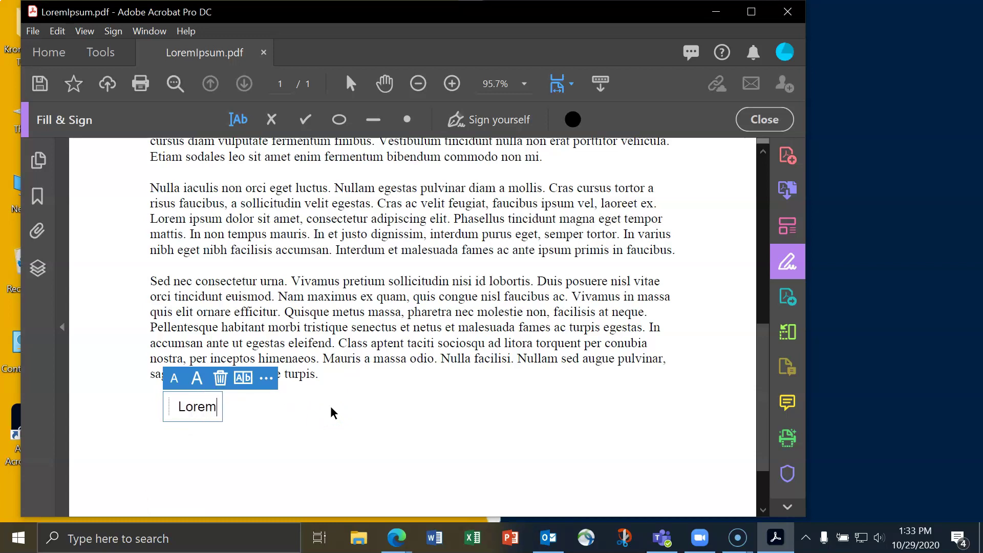
{"action": "type", "text": " Dolor"}
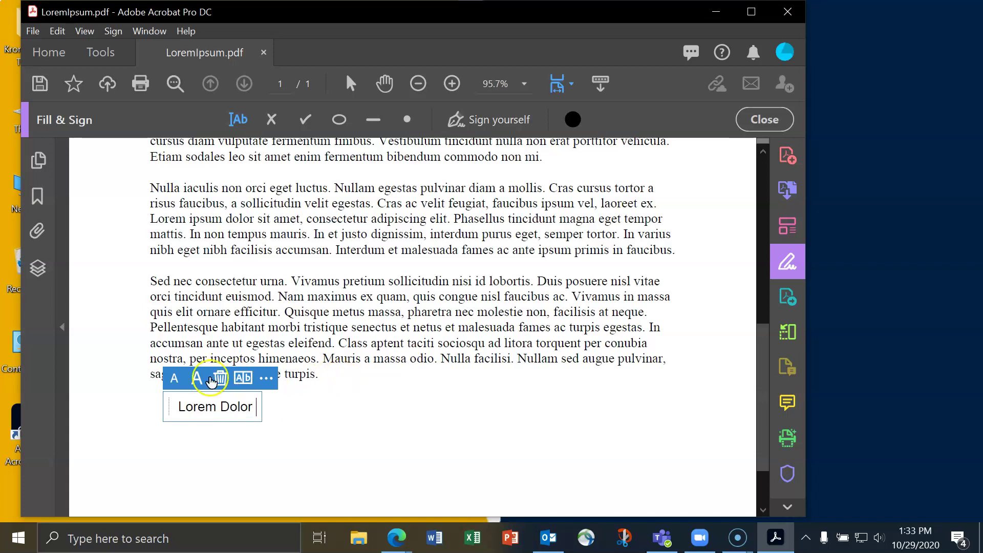
{"action": "left_click", "coordinate": [179, 379]}
{"action": "left_click", "coordinate": [220, 379]}
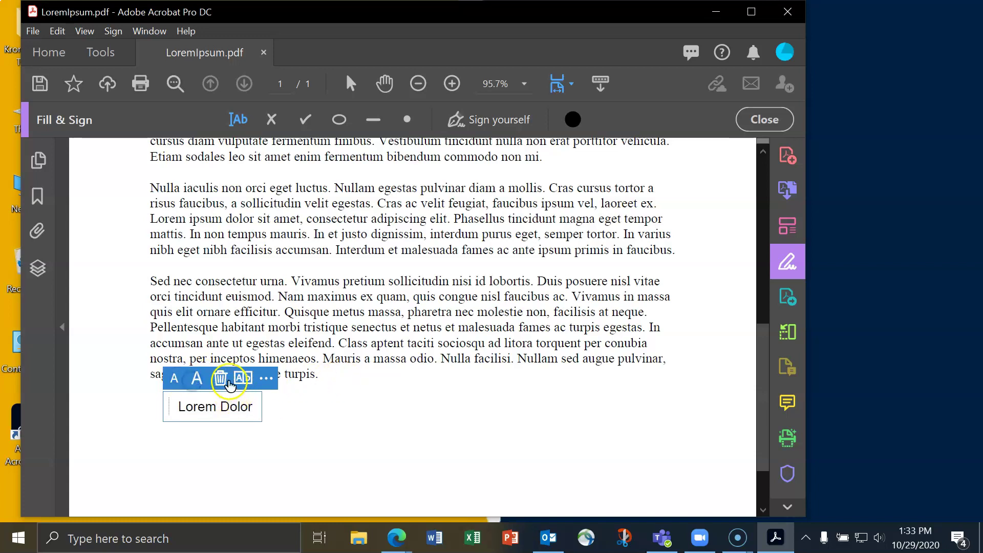
Step: Place an X mark and a check mark below the last paragraph, deleting each
{"action": "left_click", "coordinate": [271, 120]}
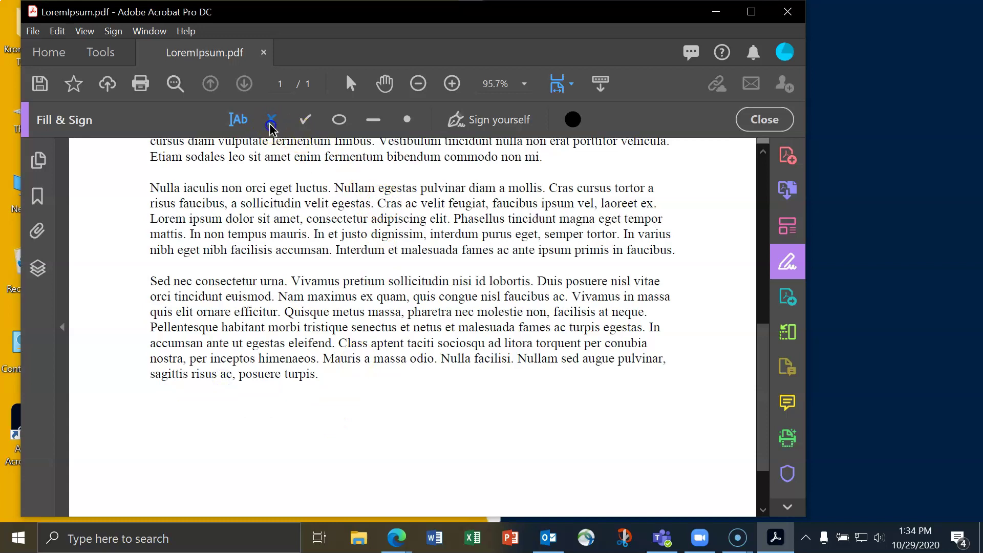
{"action": "left_click", "coordinate": [171, 401]}
{"action": "left_click", "coordinate": [205, 373]}
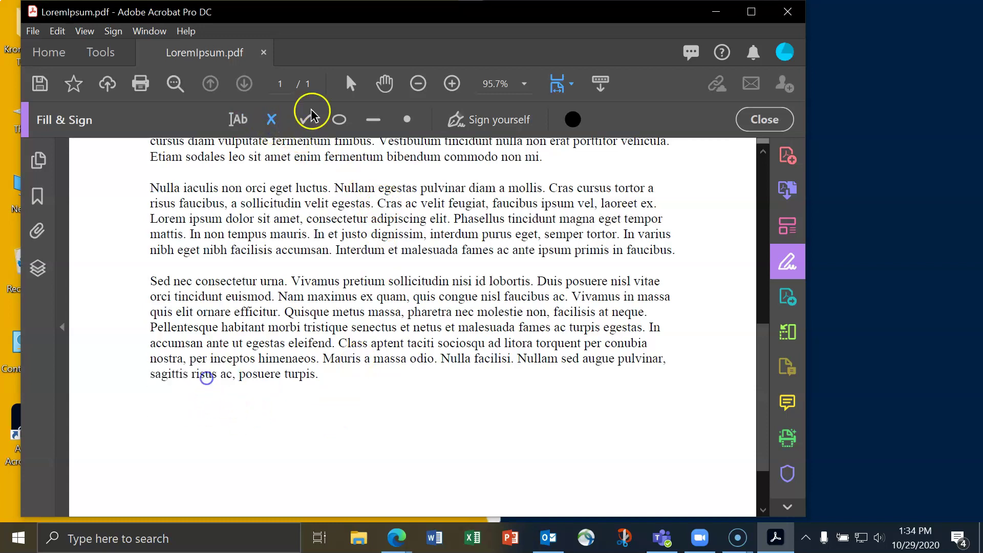
{"action": "left_click", "coordinate": [305, 119]}
{"action": "left_click", "coordinate": [216, 408]}
{"action": "left_click", "coordinate": [250, 380]}
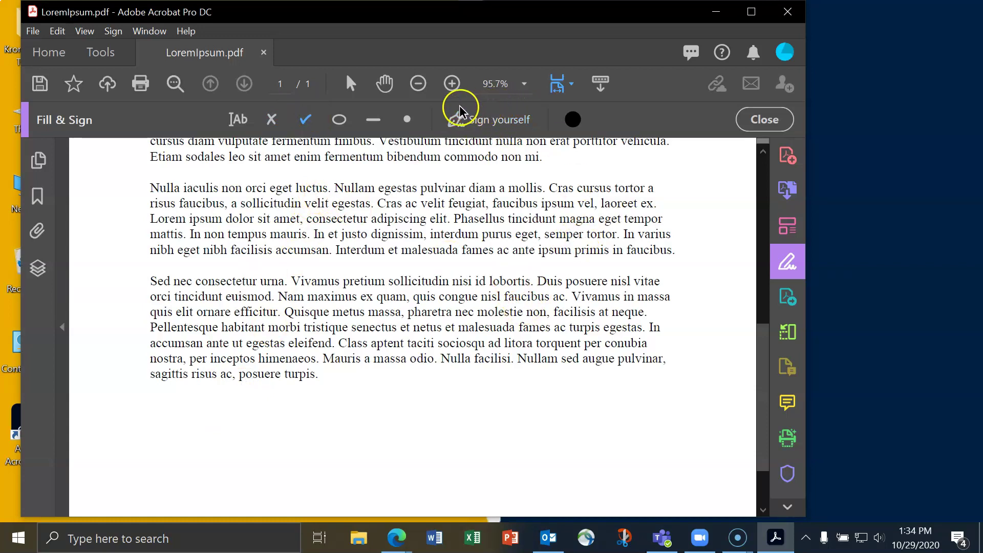
Step: Add a new typed signature, inserting a middle initial and trimming the surname
{"action": "left_click", "coordinate": [500, 126]}
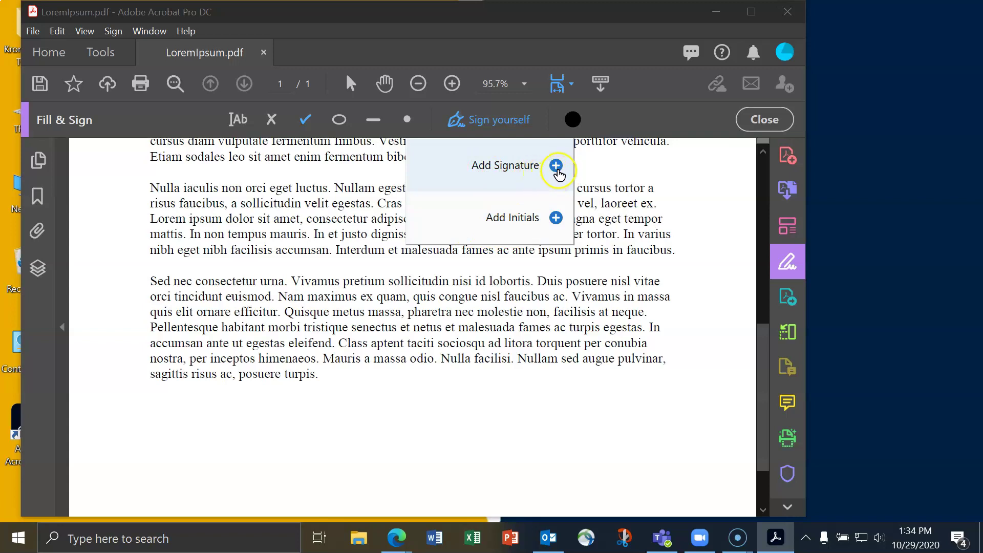
{"action": "left_click", "coordinate": [556, 168]}
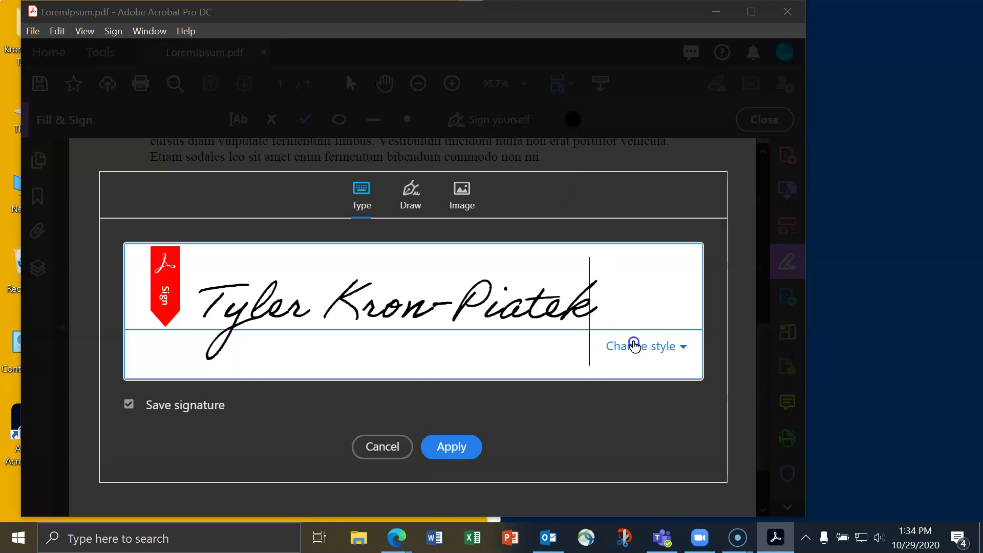
{"action": "left_click", "coordinate": [322, 313]}
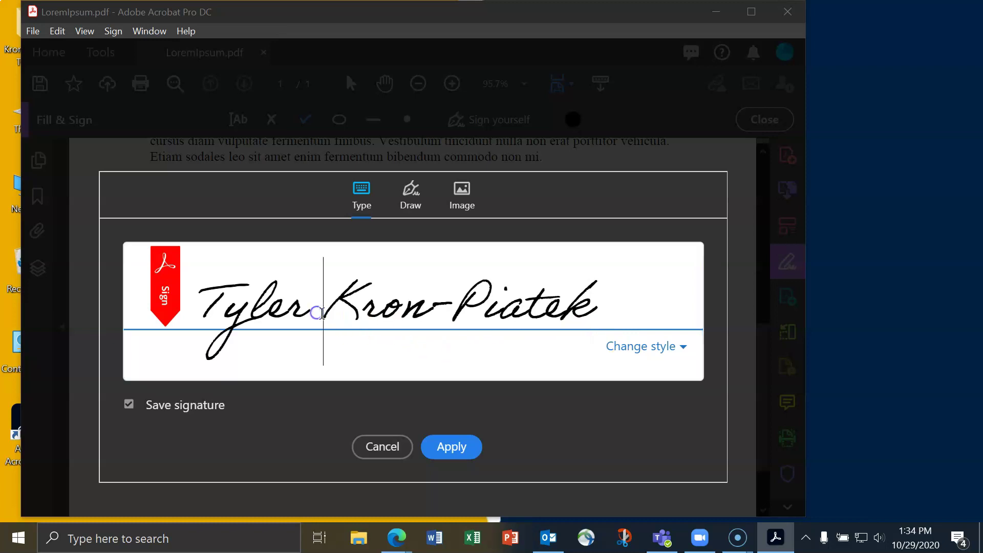
{"action": "type", "text": "A."}
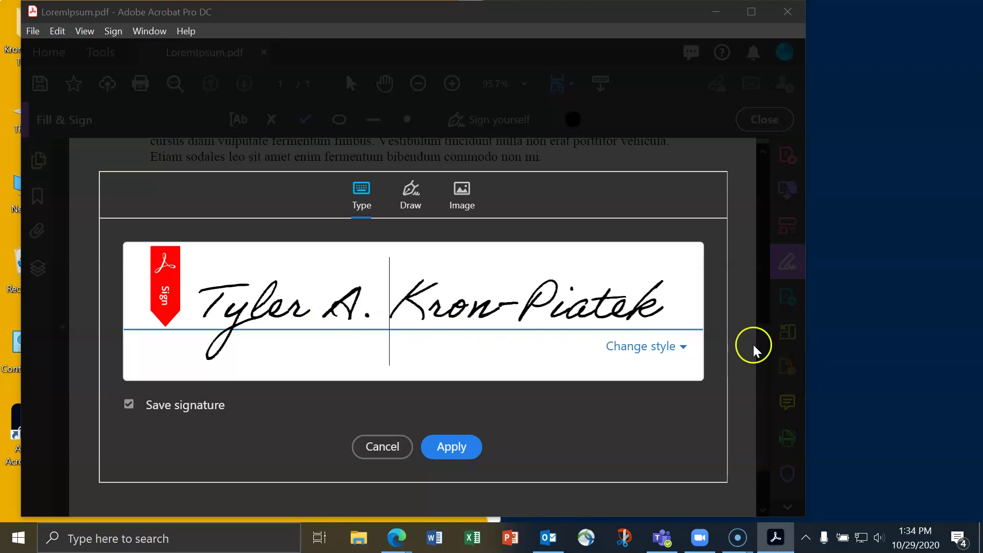
{"action": "left_click", "coordinate": [495, 310]}
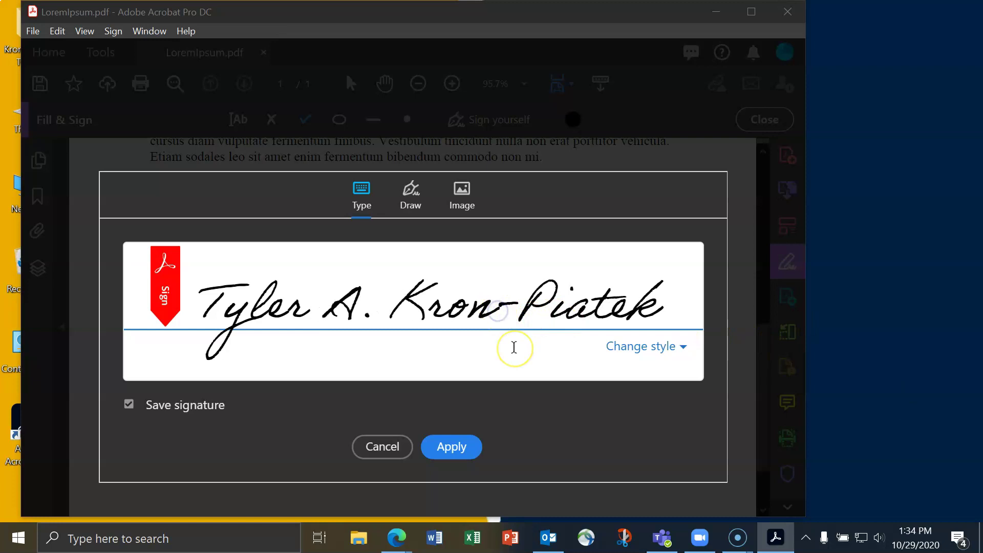
{"action": "key", "text": "BackSpace"}
{"action": "key", "text": "BackSpace"}
{"action": "key", "text": "BackSpace"}
{"action": "key", "text": "BackSpace"}
{"action": "key", "text": "Delete"}
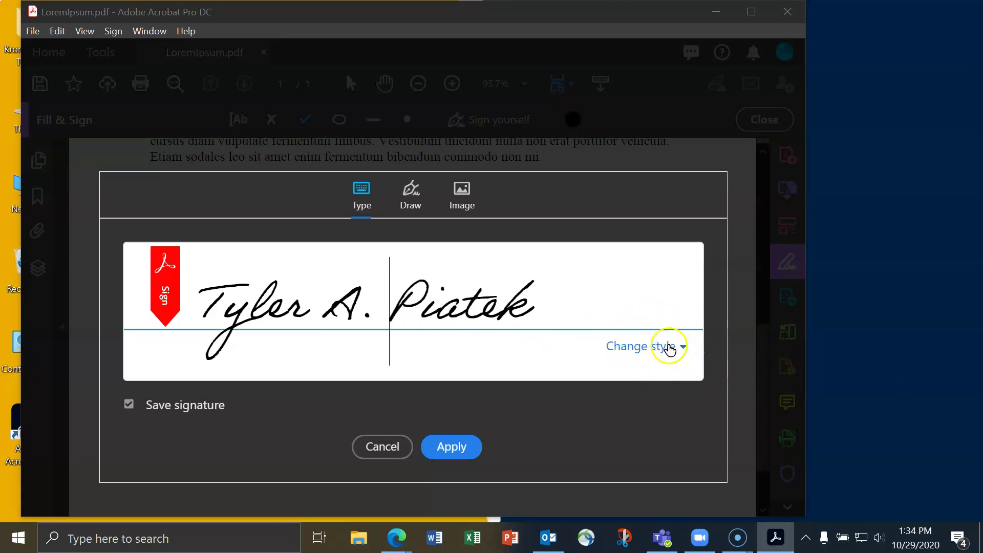
Step: Try several signature styles, settle on the thin script style, and apply the signature
{"action": "left_click", "coordinate": [668, 349]}
{"action": "left_click", "coordinate": [520, 370]}
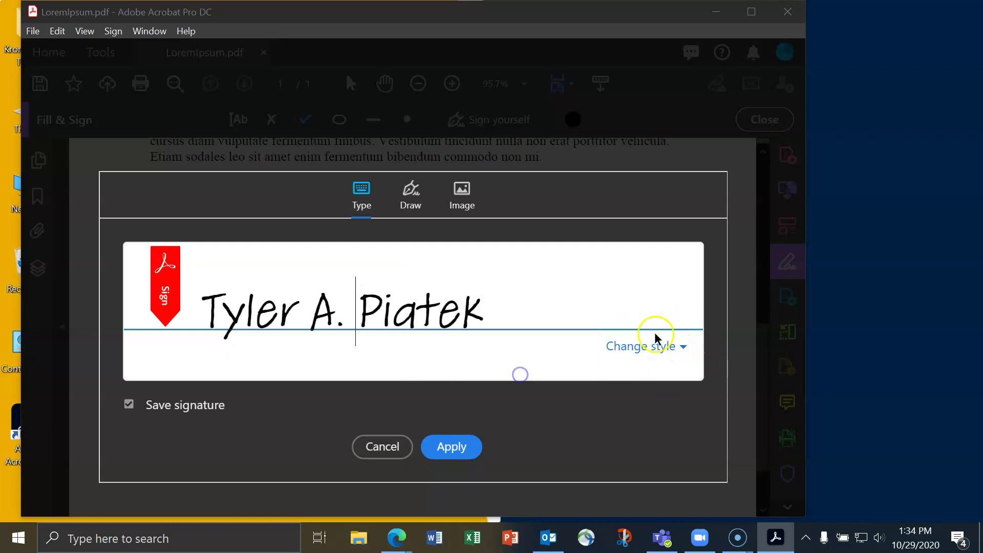
{"action": "left_click", "coordinate": [658, 350]}
{"action": "left_click", "coordinate": [562, 326]}
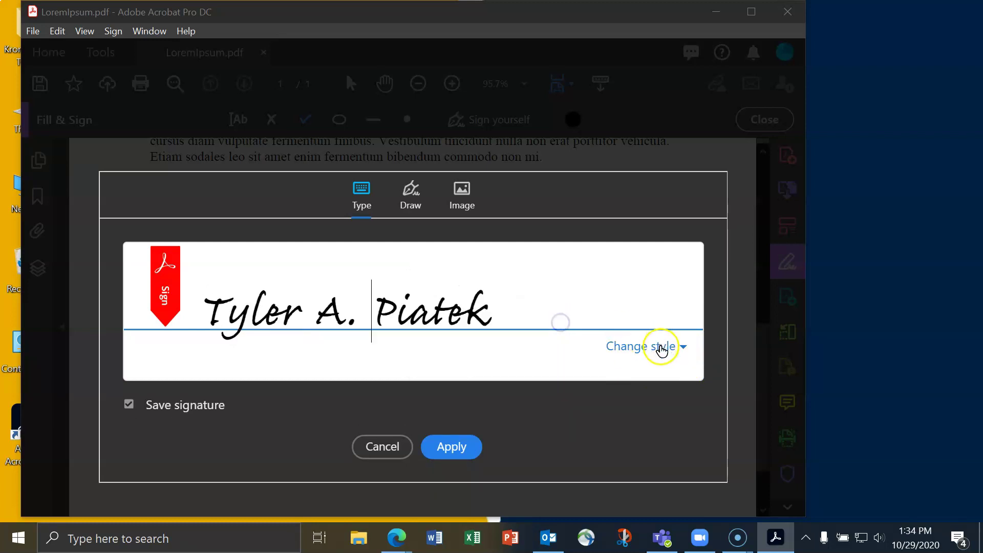
{"action": "left_click", "coordinate": [660, 348]}
{"action": "left_click", "coordinate": [540, 287]}
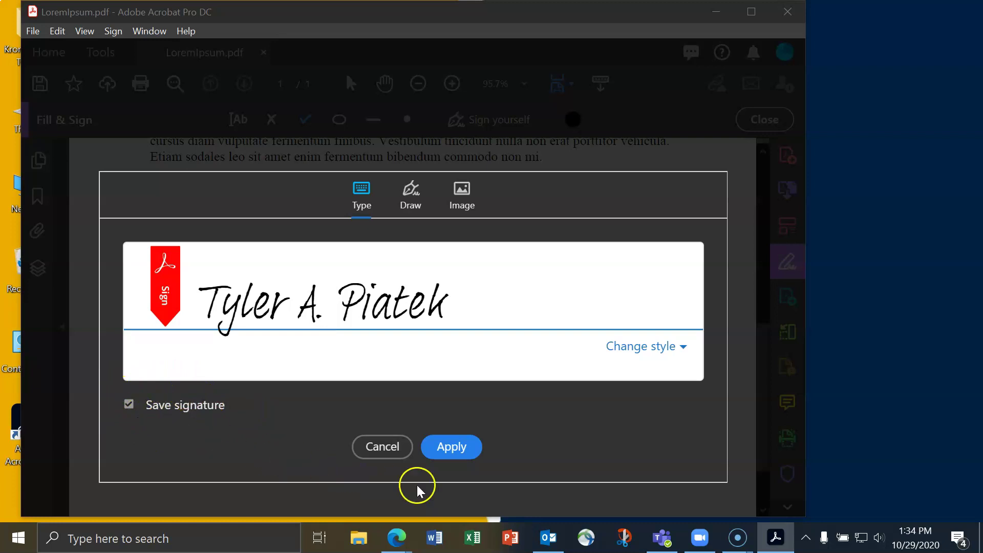
{"action": "left_click", "coordinate": [450, 447]}
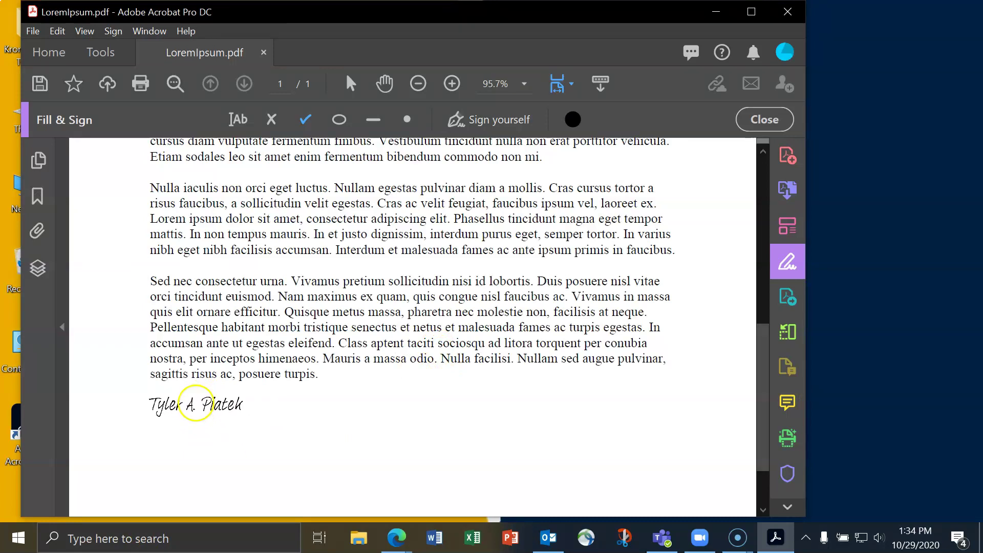
Step: Place the typed signature below the last paragraph and enlarge it to roughly double size
{"action": "left_click", "coordinate": [195, 404]}
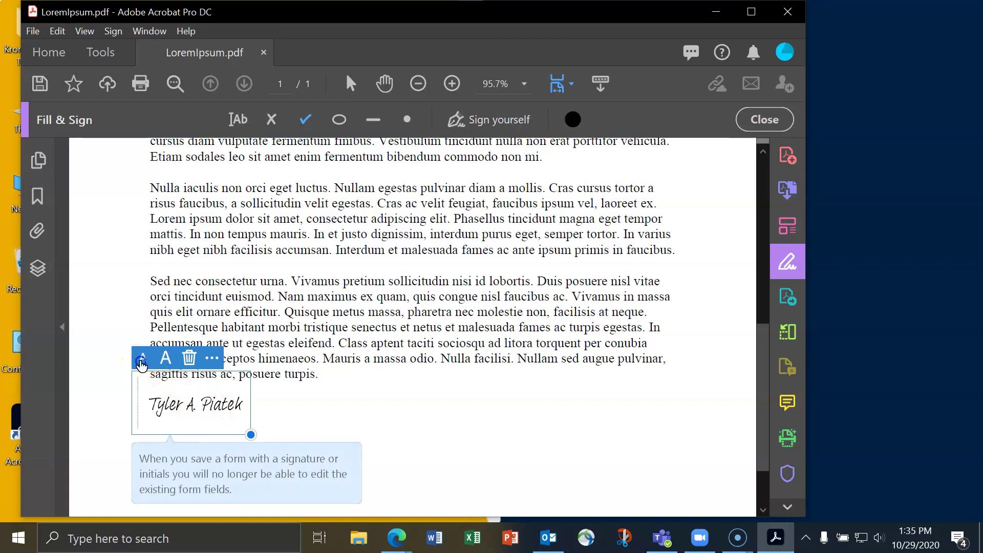
{"action": "left_click", "coordinate": [152, 364]}
{"action": "left_click", "coordinate": [166, 358]}
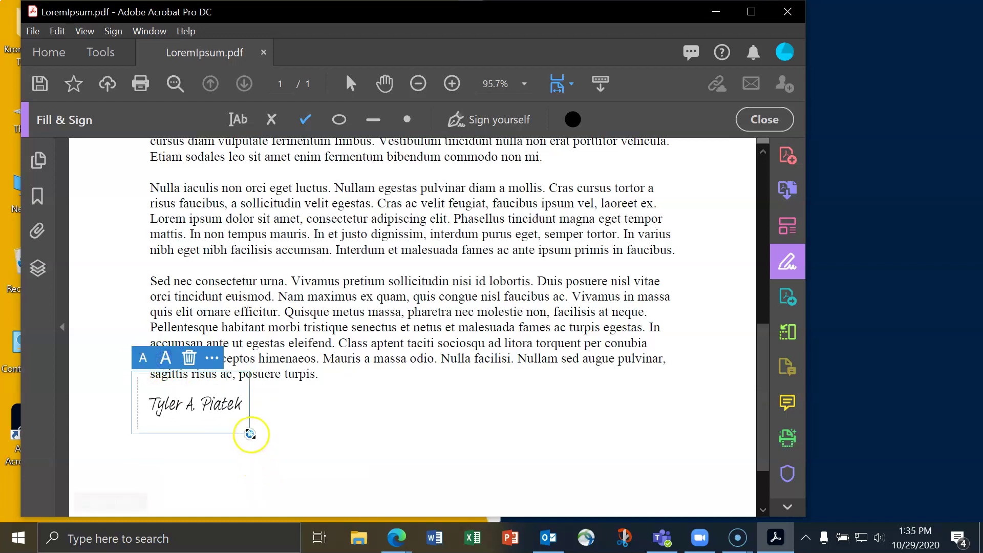
{"action": "mouse_move", "coordinate": [251, 435]}
{"action": "left_mouse_down"}
{"action": "mouse_move", "coordinate": [303, 474]}
{"action": "mouse_move", "coordinate": [328, 475]}
{"action": "mouse_move", "coordinate": [287, 456]}
{"action": "mouse_move", "coordinate": [309, 476]}
{"action": "mouse_move", "coordinate": [287, 483]}
{"action": "mouse_move", "coordinate": [312, 465]}
{"action": "mouse_move", "coordinate": [353, 487]}
{"action": "mouse_move", "coordinate": [305, 464]}
{"action": "left_mouse_up"}
{"action": "left_click", "coordinate": [334, 443]}
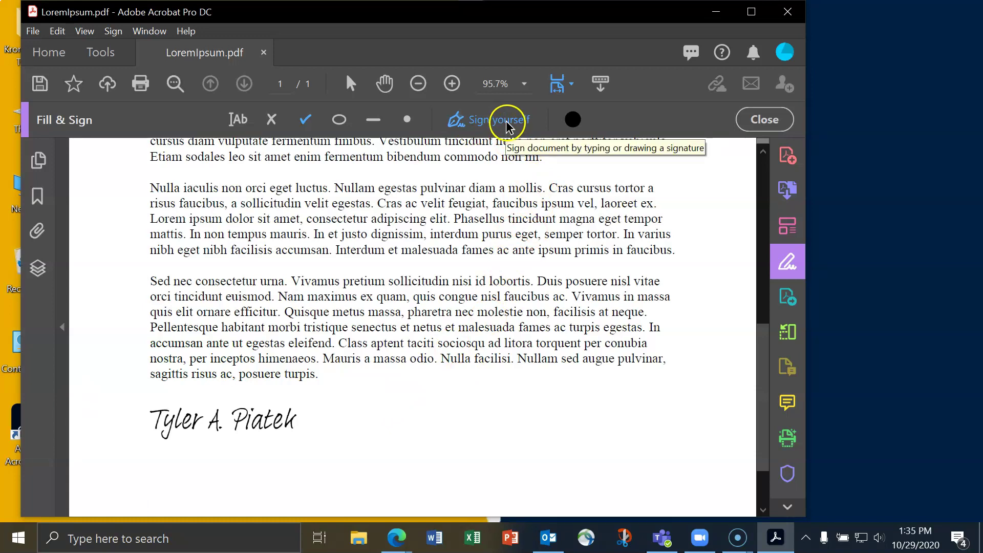
Step: Remove the saved typed signature and start a new signature in Draw mode
{"action": "left_click", "coordinate": [507, 122]}
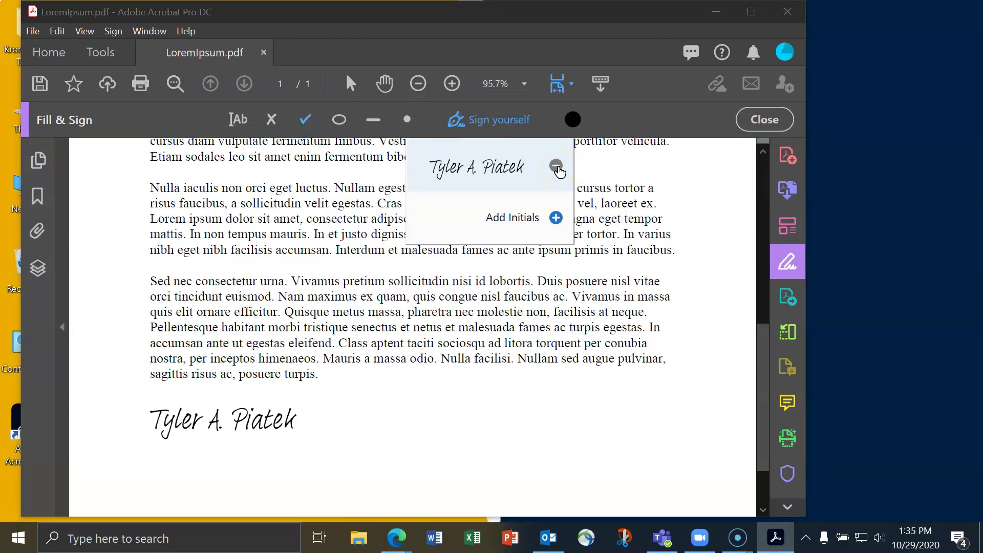
{"action": "left_click", "coordinate": [557, 165]}
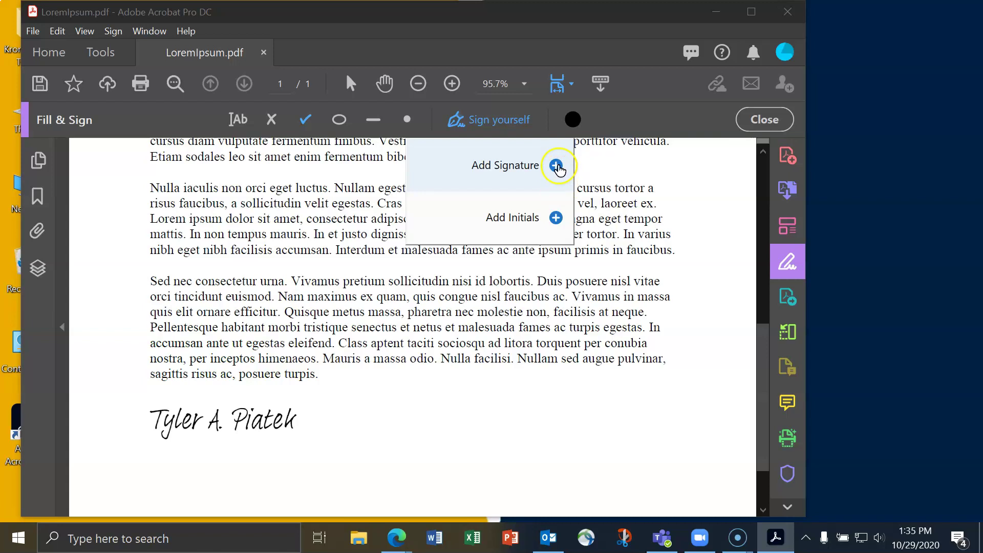
{"action": "left_click", "coordinate": [556, 165]}
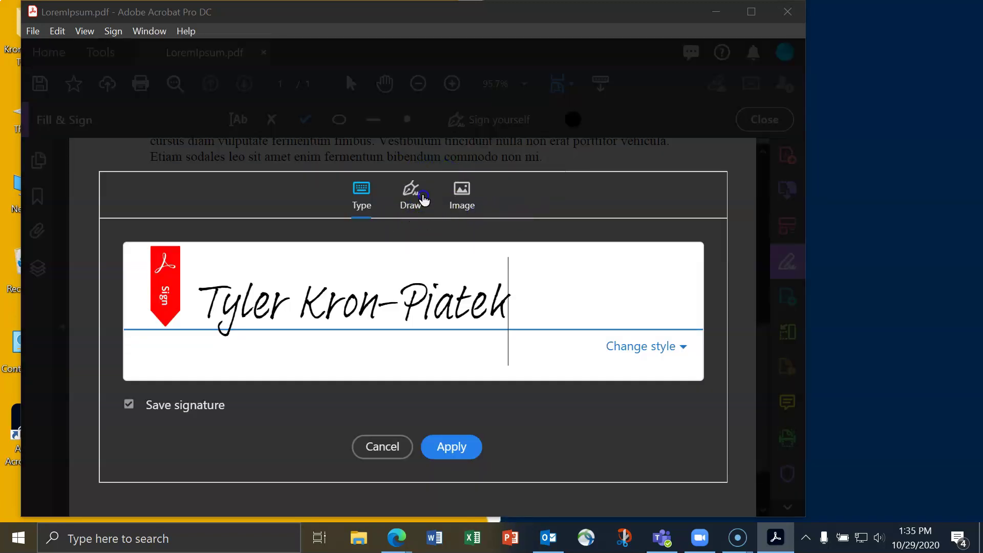
{"action": "left_click", "coordinate": [423, 199]}
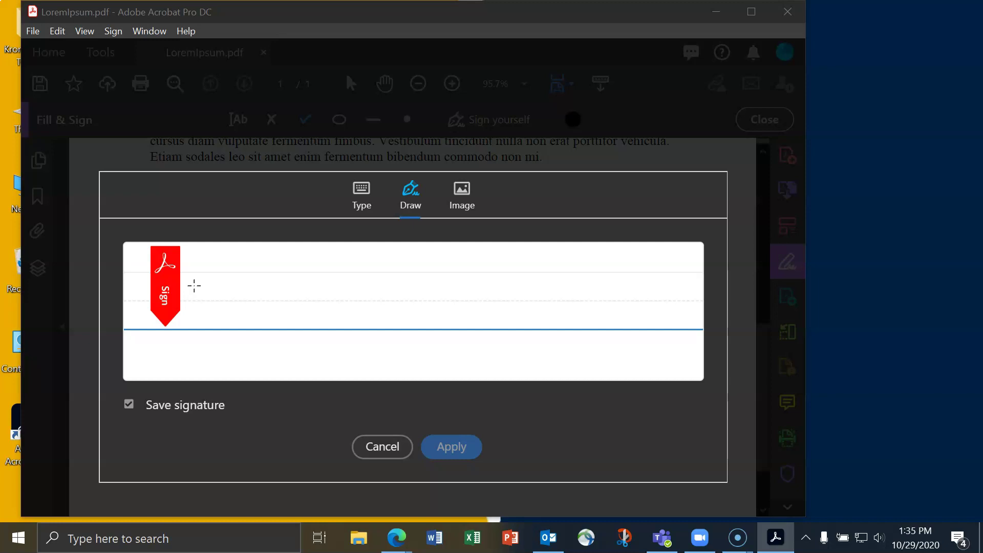
Step: Hand-draw 'Lorem Ipsum' on the signature pad, clearing and redrawing after the first attempt
{"action": "mouse_move", "coordinate": [194, 287]}
{"action": "left_mouse_down"}
{"action": "mouse_move", "coordinate": [202, 283]}
{"action": "mouse_move", "coordinate": [201, 324]}
{"action": "mouse_move", "coordinate": [305, 314]}
{"action": "mouse_move", "coordinate": [325, 328]}
{"action": "mouse_move", "coordinate": [427, 315]}
{"action": "left_mouse_up"}
{"action": "left_click", "coordinate": [670, 348]}
{"action": "mouse_move", "coordinate": [199, 297]}
{"action": "left_mouse_down"}
{"action": "mouse_move", "coordinate": [219, 320]}
{"action": "mouse_move", "coordinate": [278, 313]}
{"action": "mouse_move", "coordinate": [296, 329]}
{"action": "left_mouse_up"}
{"action": "mouse_move", "coordinate": [348, 313]}
{"action": "left_mouse_down"}
{"action": "mouse_move", "coordinate": [334, 314]}
{"action": "mouse_move", "coordinate": [360, 355]}
{"action": "mouse_move", "coordinate": [401, 327]}
{"action": "mouse_move", "coordinate": [448, 320]}
{"action": "mouse_move", "coordinate": [480, 330]}
{"action": "left_mouse_up"}
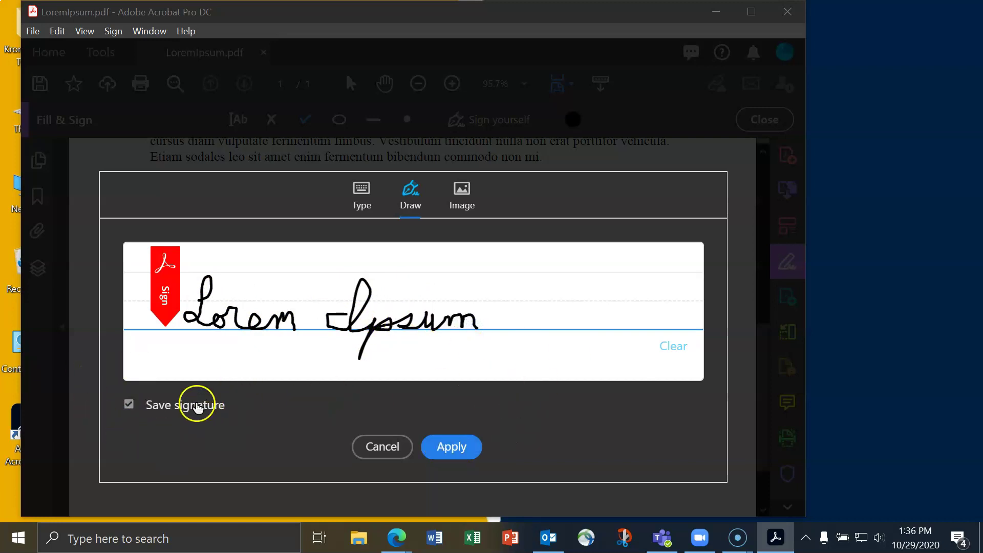
Step: Apply the drawn Lorem Ipsum signature, place it right of the typed one, and enlarge it
{"action": "left_click", "coordinate": [448, 449]}
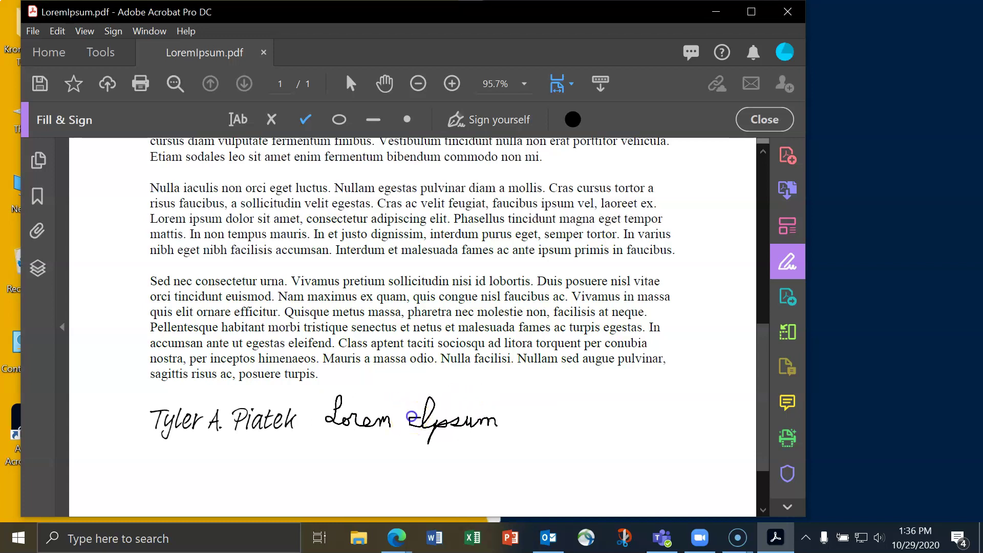
{"action": "left_click", "coordinate": [412, 418]}
{"action": "left_click", "coordinate": [317, 357]}
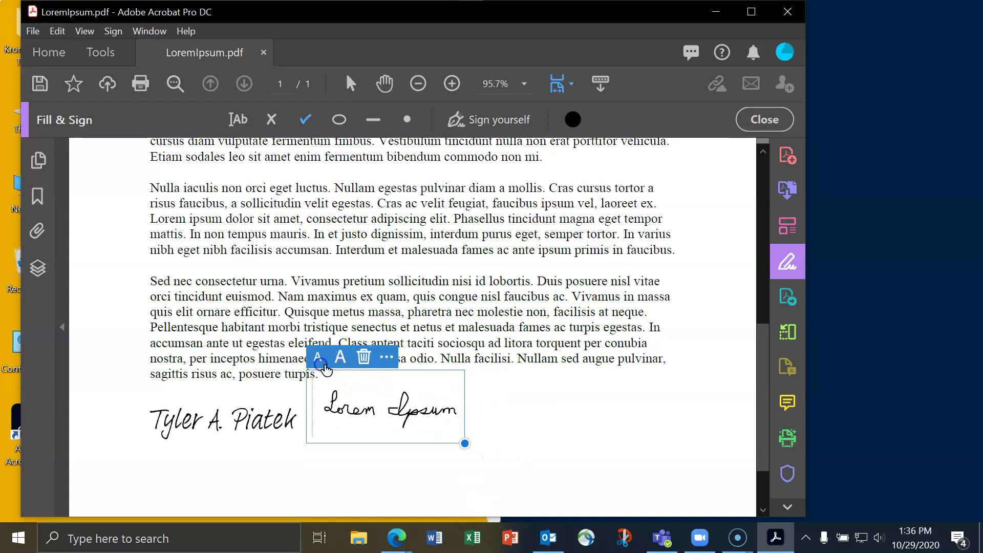
{"action": "left_click", "coordinate": [338, 358]}
{"action": "mouse_move", "coordinate": [503, 461]}
{"action": "left_mouse_down"}
{"action": "mouse_move", "coordinate": [562, 491]}
{"action": "mouse_move", "coordinate": [461, 443]}
{"action": "mouse_move", "coordinate": [533, 472]}
{"action": "left_mouse_up"}
{"action": "left_click", "coordinate": [548, 435]}
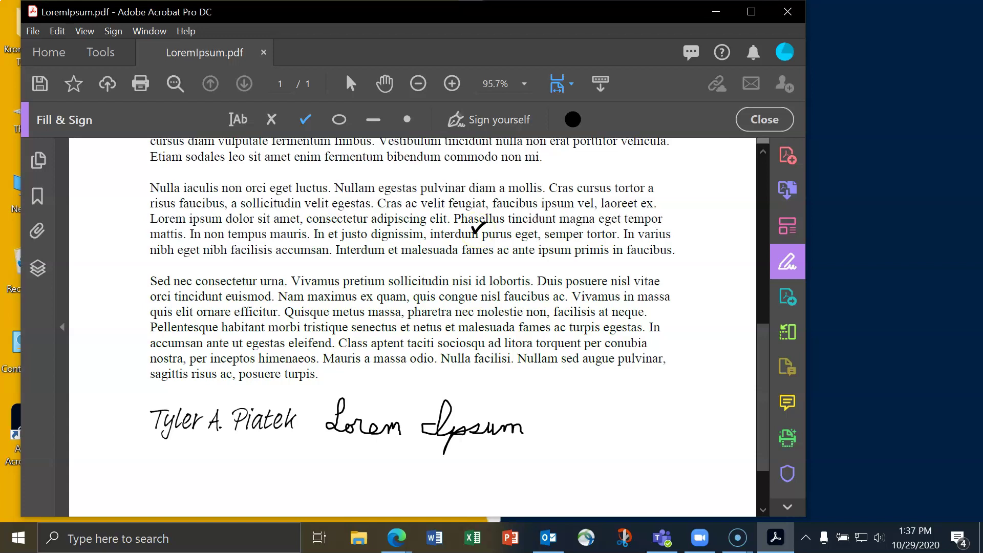
Step: Create a new image signature by loading testSig.jpg
{"action": "left_click", "coordinate": [480, 123]}
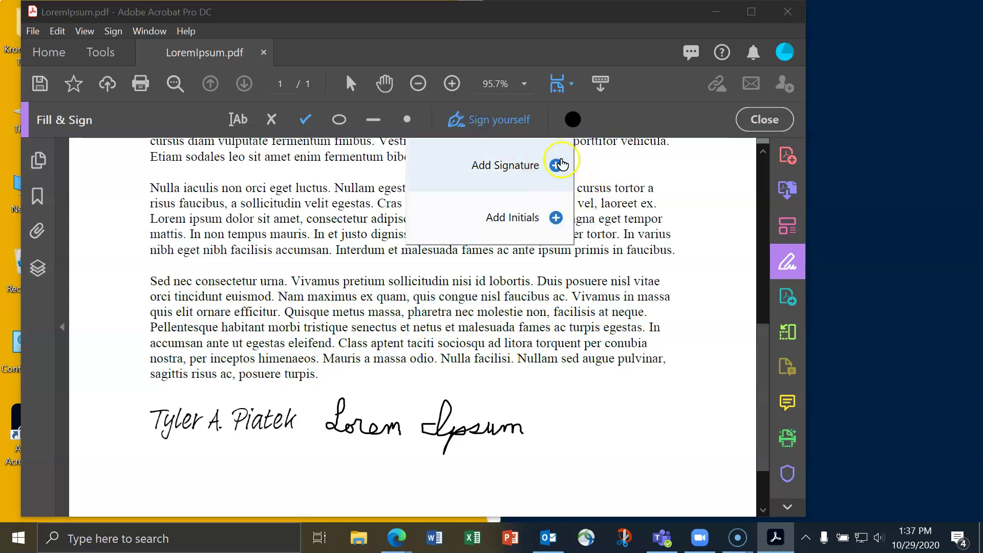
{"action": "left_click", "coordinate": [555, 169]}
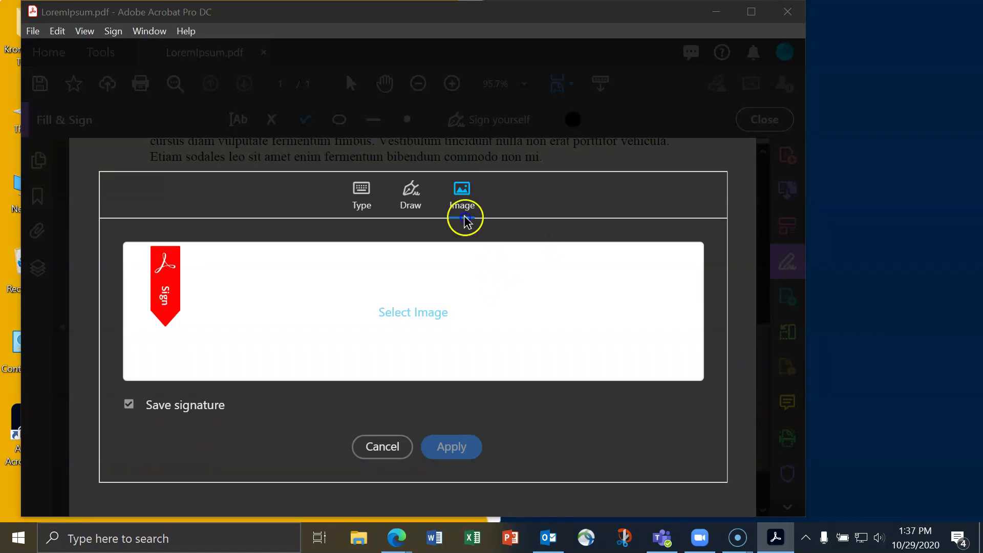
{"action": "left_click", "coordinate": [415, 318]}
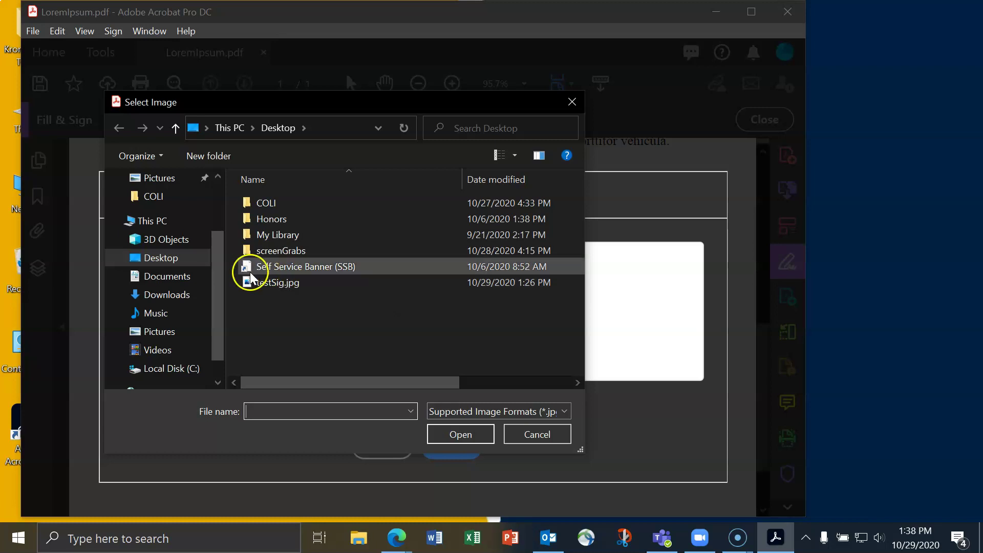
{"action": "left_click", "coordinate": [279, 285]}
{"action": "left_click", "coordinate": [456, 434]}
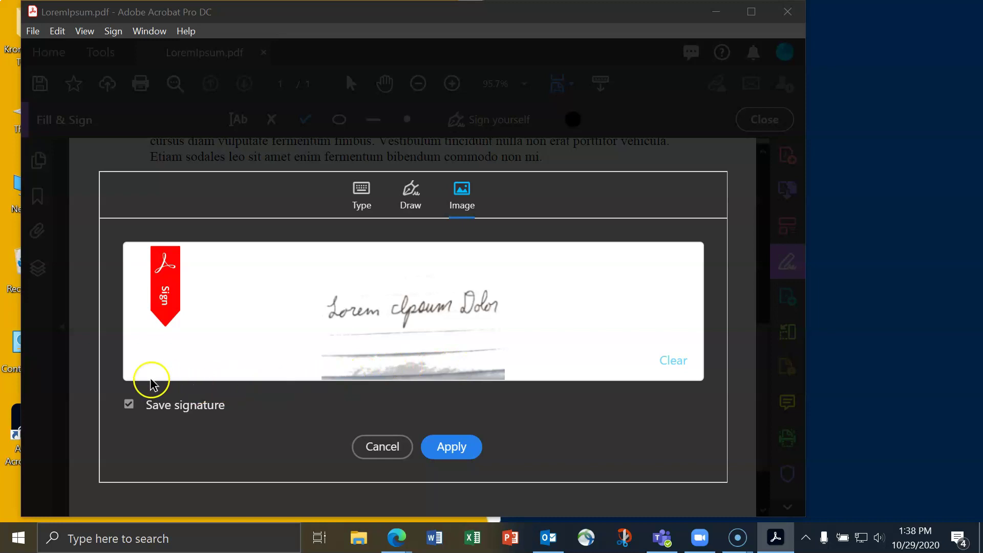
Step: Apply the testSig.jpg signature right of the drawn one, enlarge it, and save LoremIpsum.pdf
{"action": "left_click", "coordinate": [472, 447]}
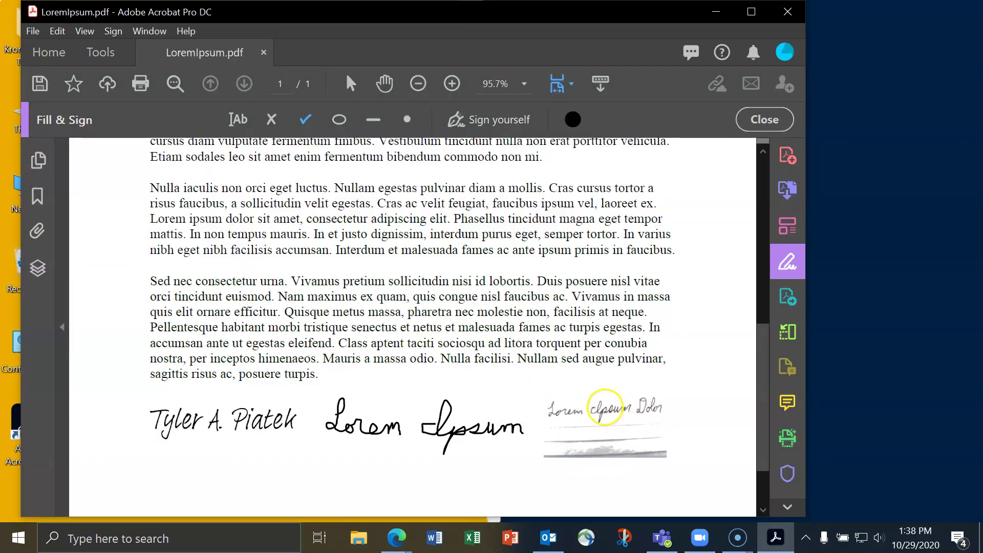
{"action": "left_click", "coordinate": [606, 419]}
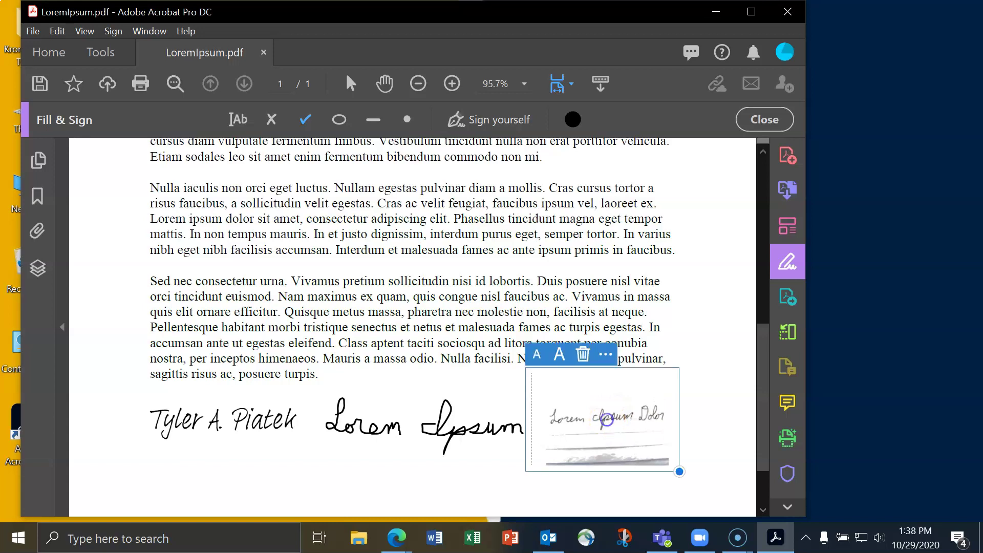
{"action": "mouse_move", "coordinate": [680, 472]}
{"action": "left_mouse_down"}
{"action": "mouse_move", "coordinate": [662, 456]}
{"action": "mouse_move", "coordinate": [708, 492]}
{"action": "left_mouse_up"}
{"action": "scroll", "coordinate": [575, 434], "scroll_direction": "down", "scroll_amount": 3}
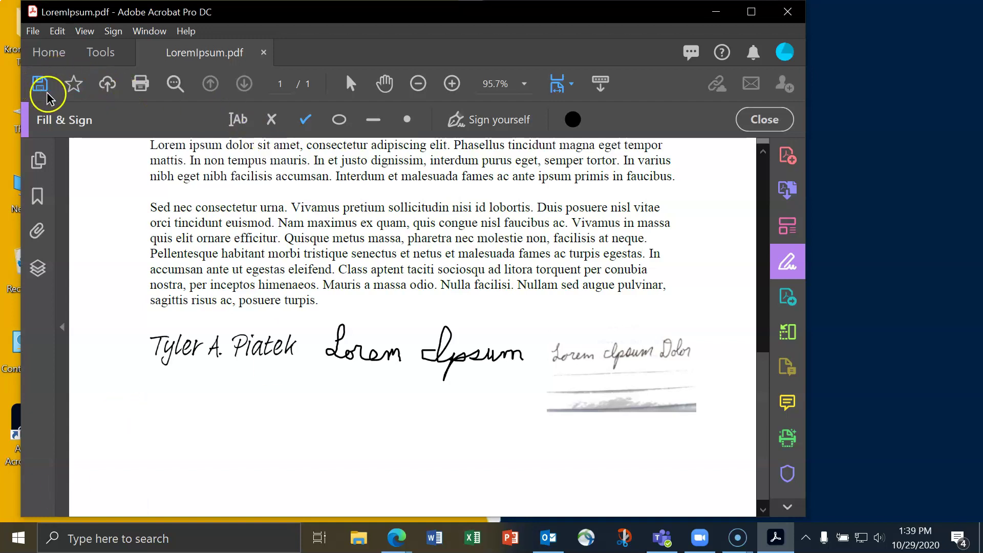
{"action": "left_click", "coordinate": [42, 77]}
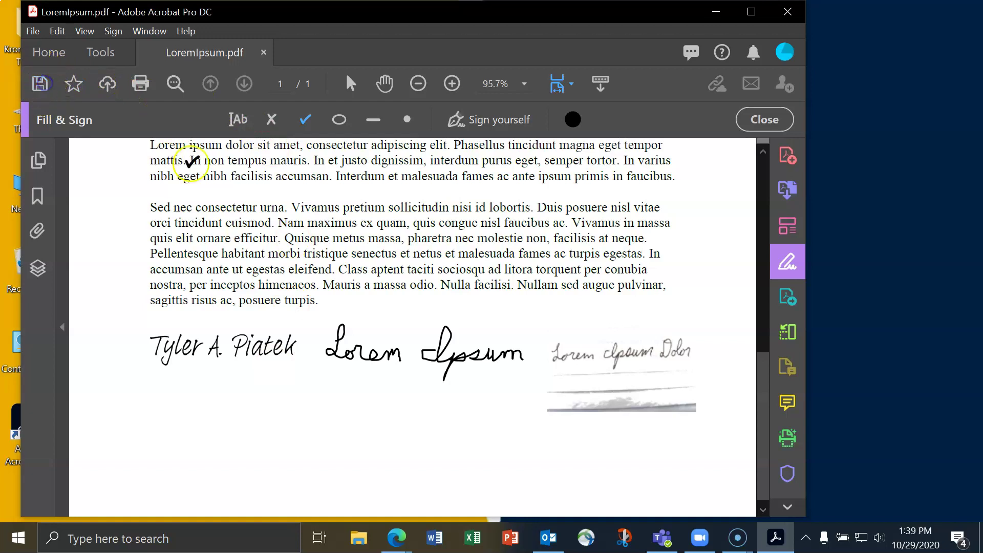